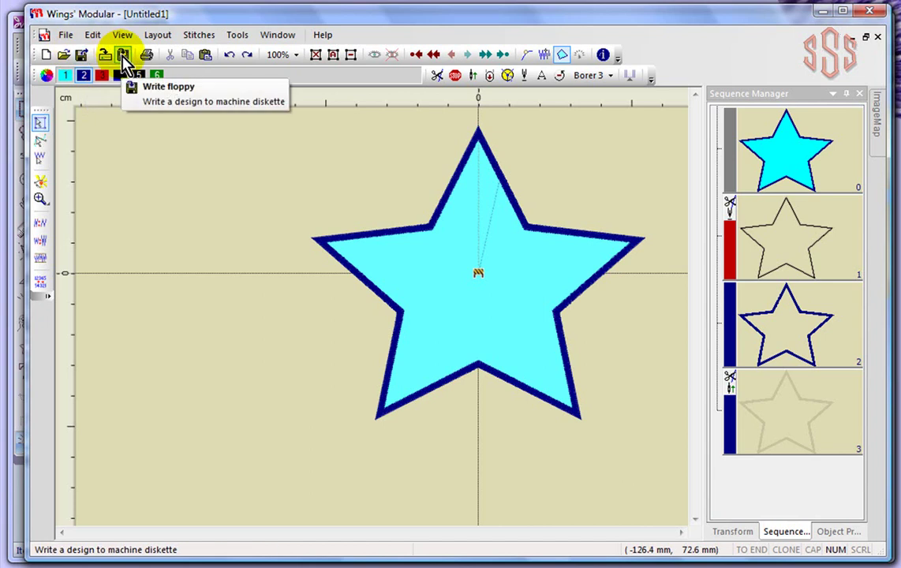
Open the File menu to reach the command for opening a saved design
left_click(66, 35)
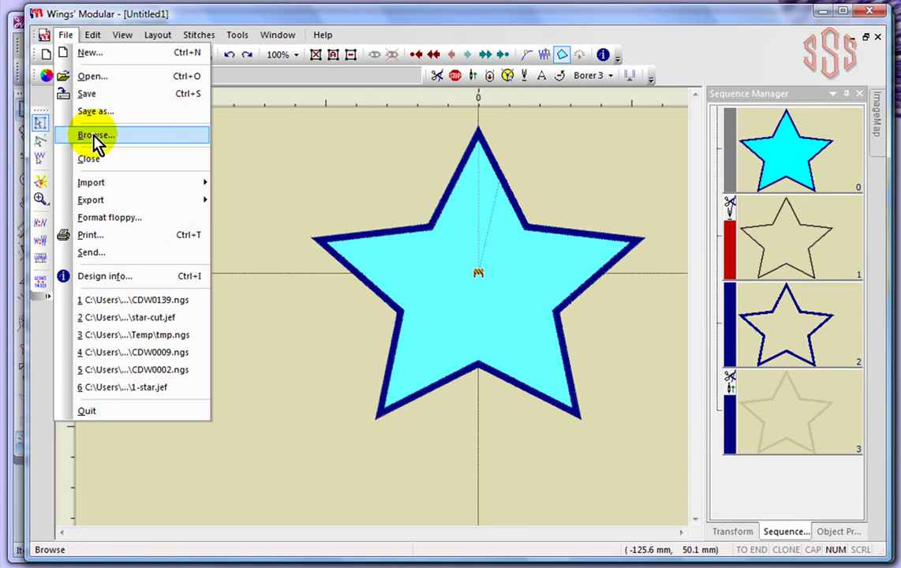
Bring up the Open dialog, drag it aside to view the star, then cancel it
left_click(92, 77)
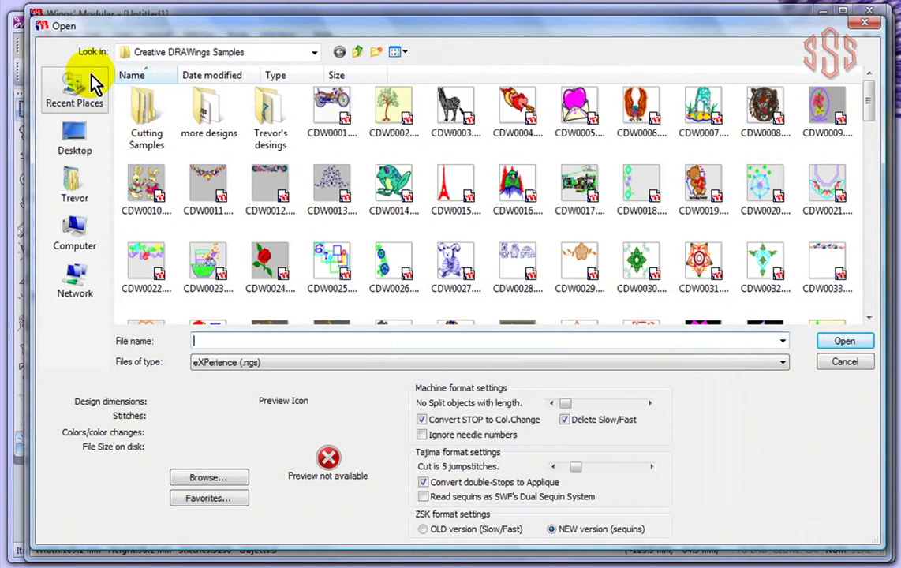
mouse_move(117, 33)
left_mouse_down()
mouse_move(186, 28)
mouse_move(399, 45)
mouse_move(116, 30)
left_mouse_up()
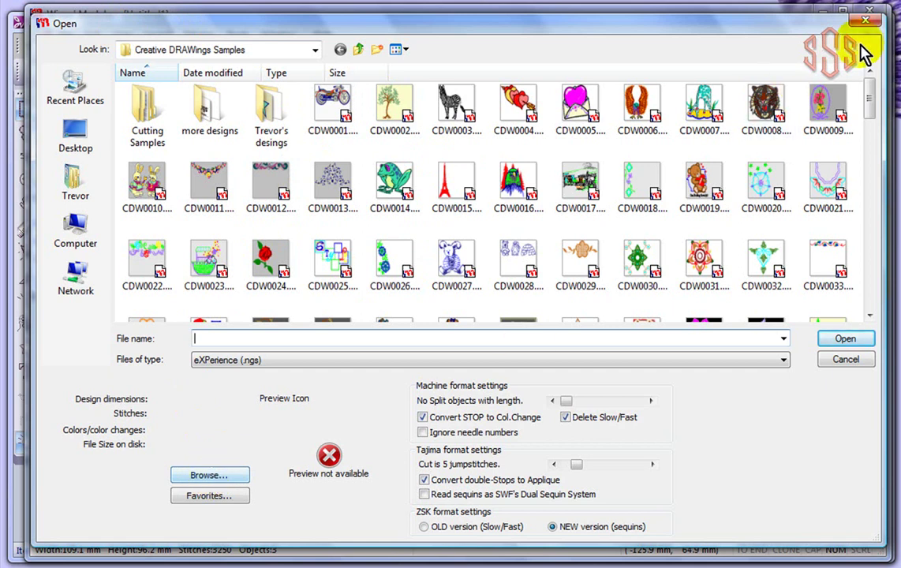
left_click(866, 19)
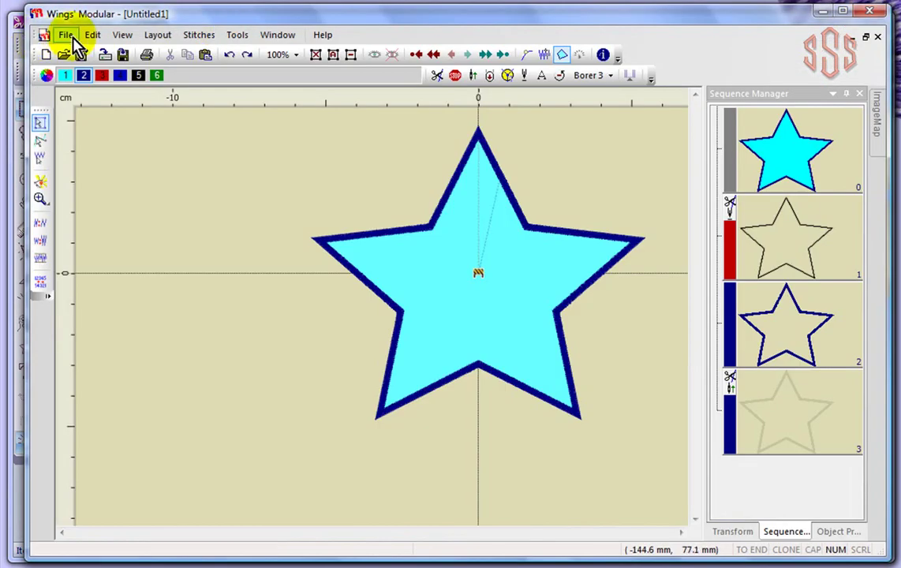
Open the zebra sample CDW0003.ngs from the File > Browse icon browser
left_click(65, 36)
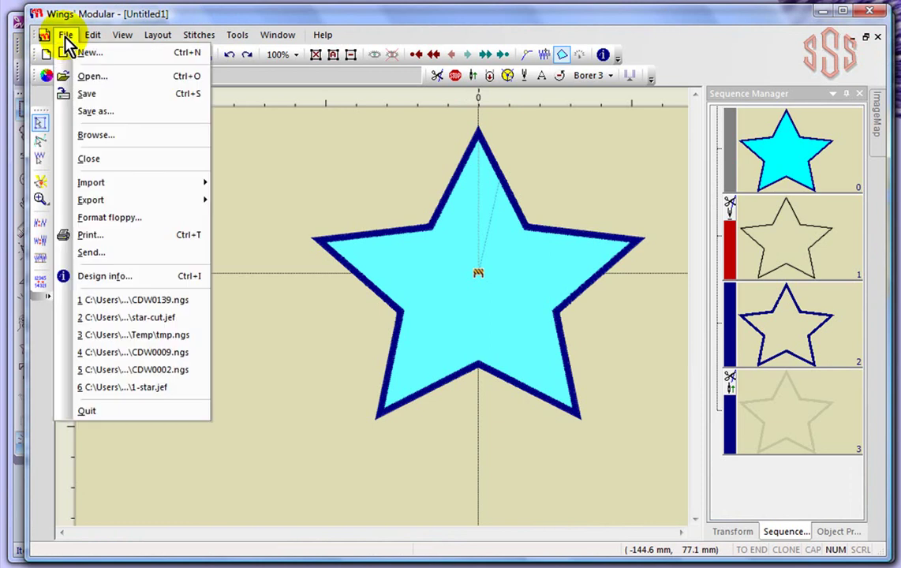
left_click(96, 136)
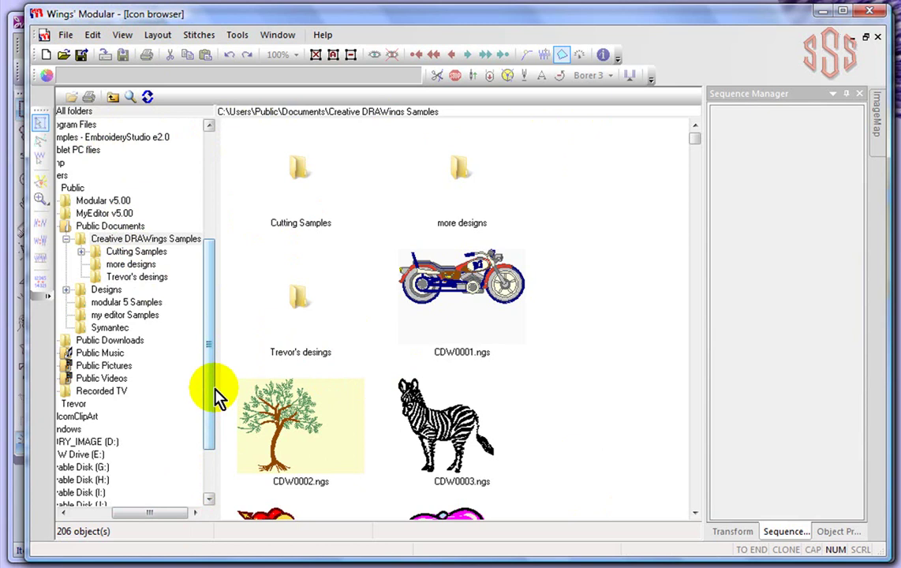
left_click(446, 425)
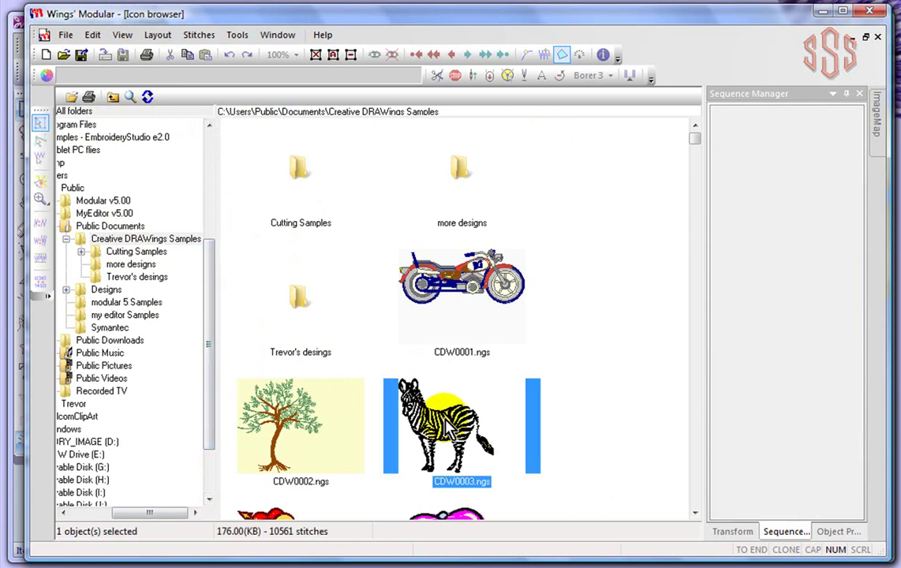
right_click(434, 416)
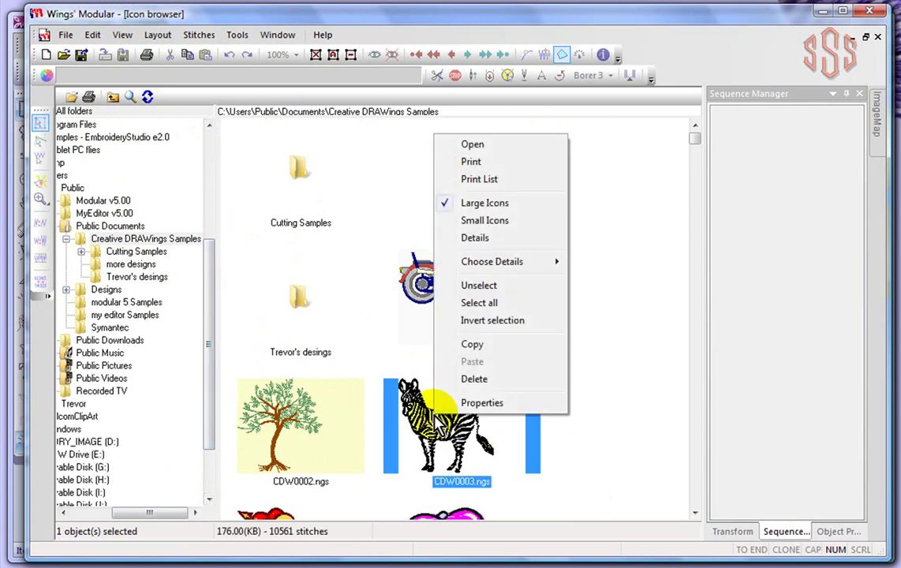
left_click(489, 146)
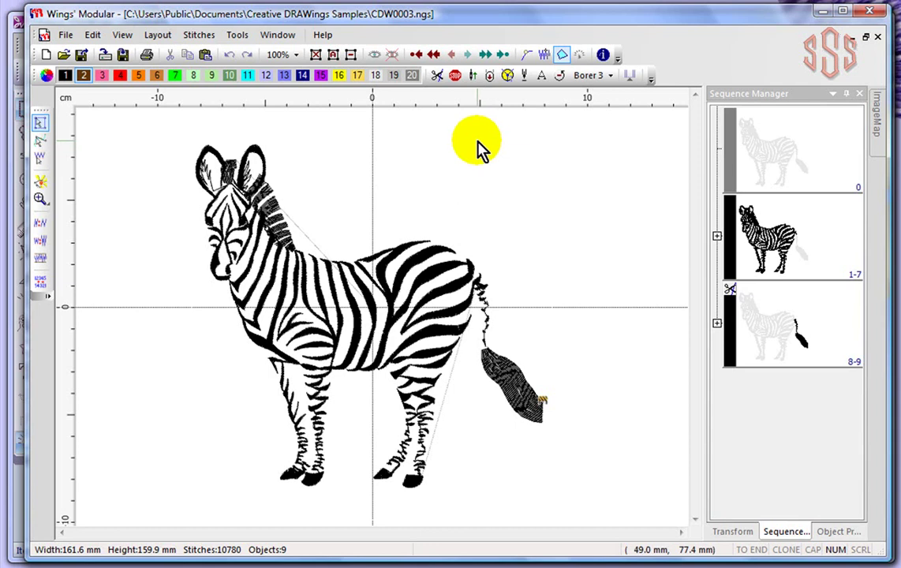
Close the zebra design and select the motorcycle CDW0001.ngs thumbnail in the Icon browser
left_click(66, 37)
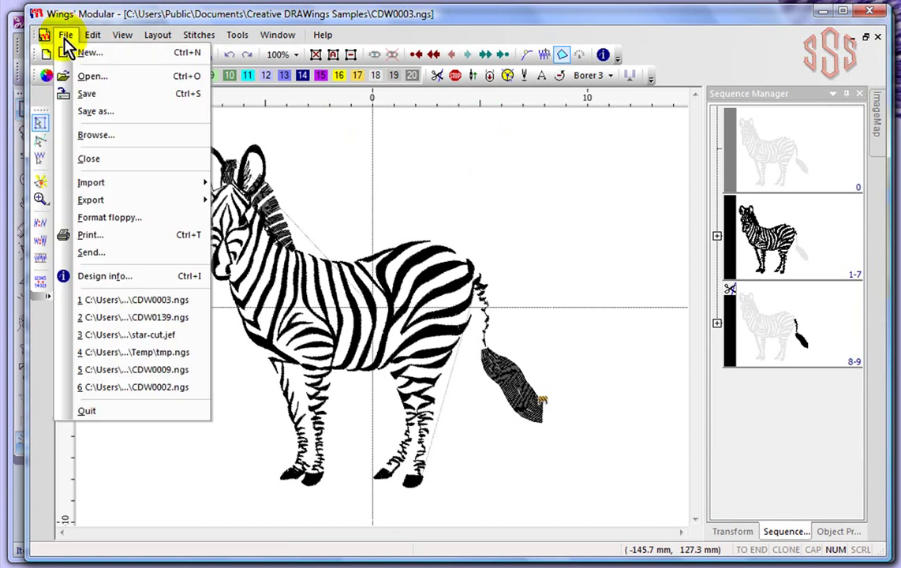
left_click(91, 160)
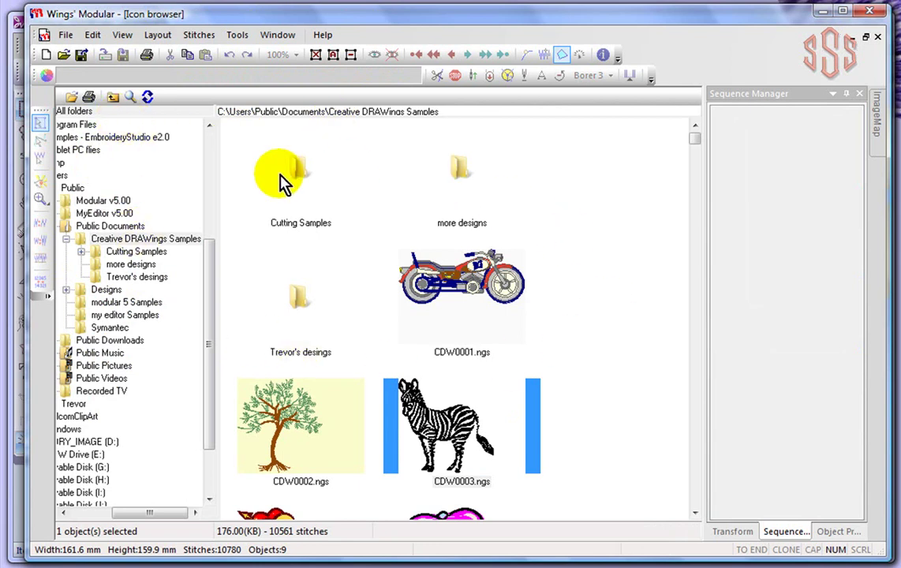
left_click(477, 272)
right_click(472, 269)
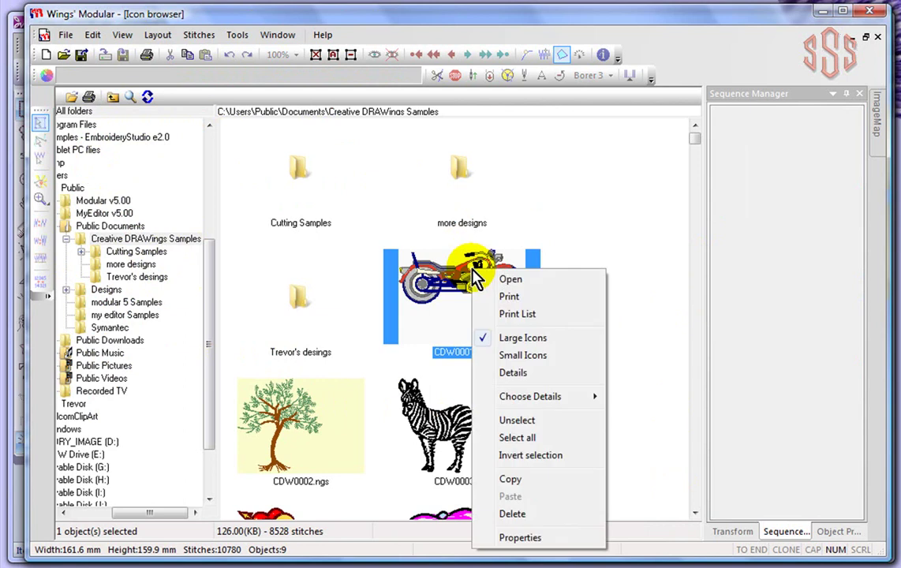
Open CDW0001.ngs, then switch to CDW0139.ngs, the Icon browser, and back to the motorcycle
left_click(511, 279)
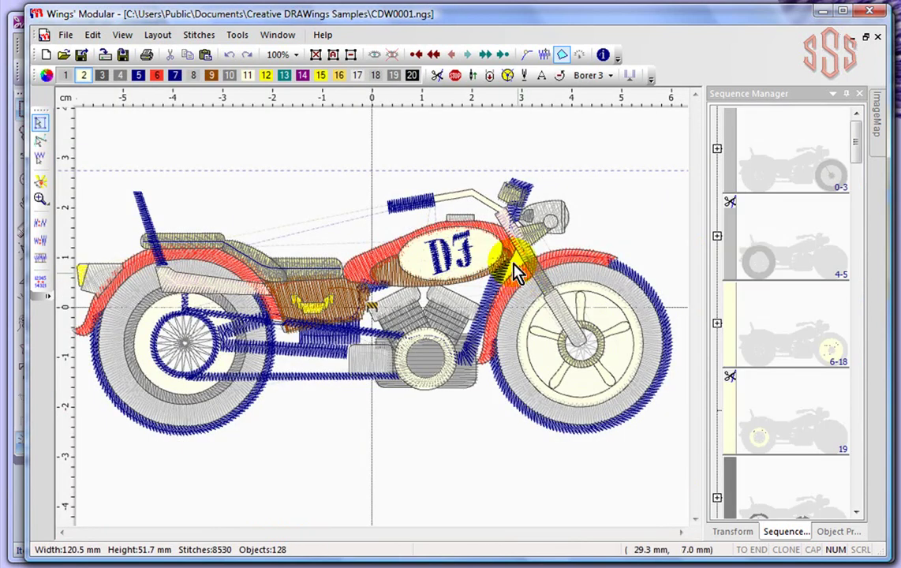
left_click(282, 39)
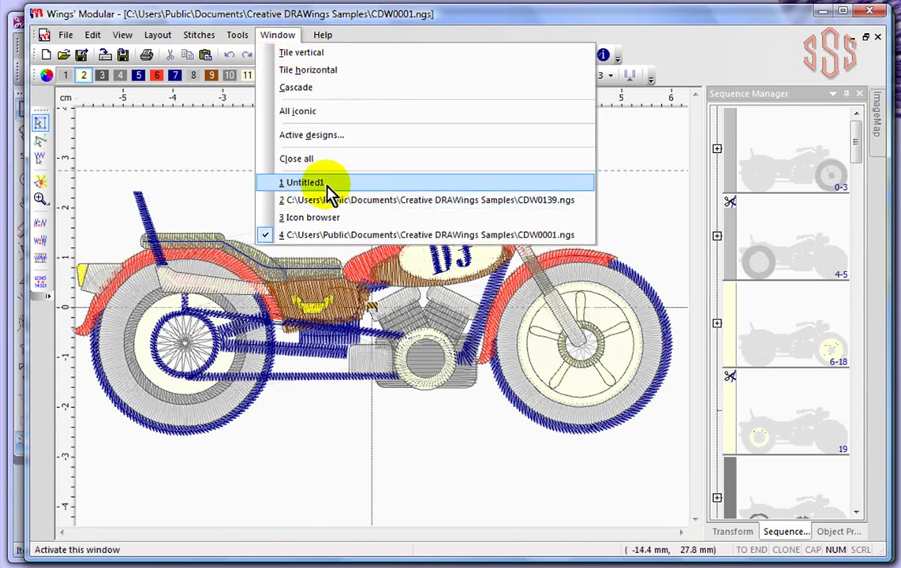
left_click(545, 207)
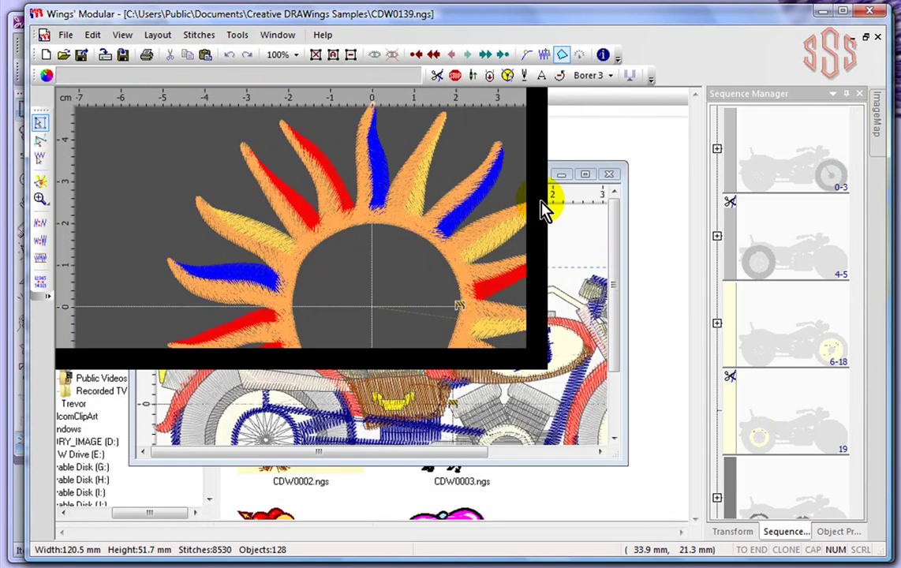
left_click(285, 41)
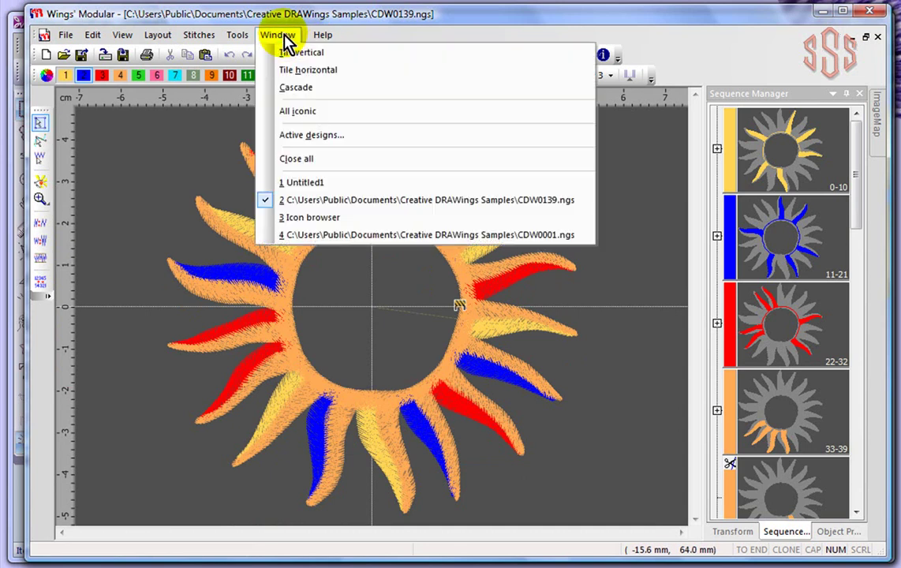
left_click(315, 218)
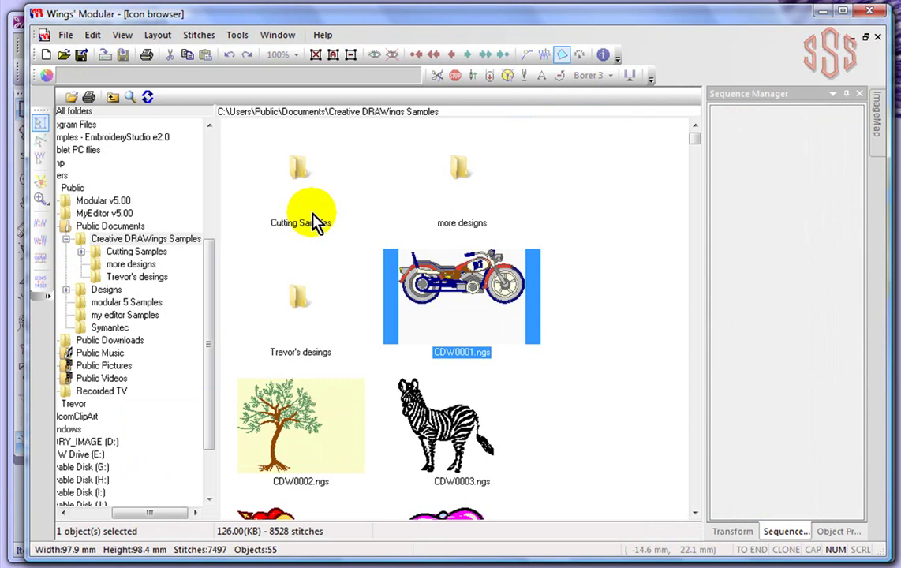
left_click(276, 36)
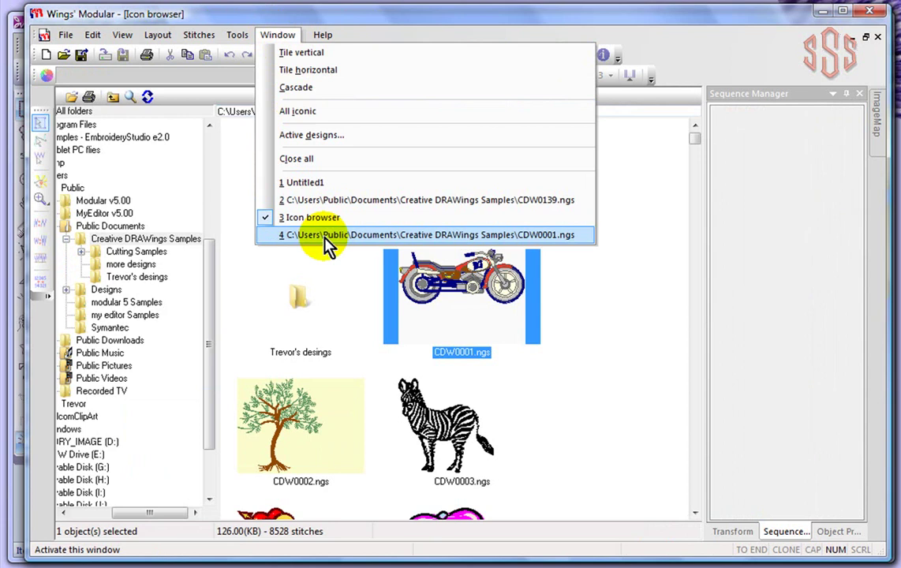
left_click(476, 236)
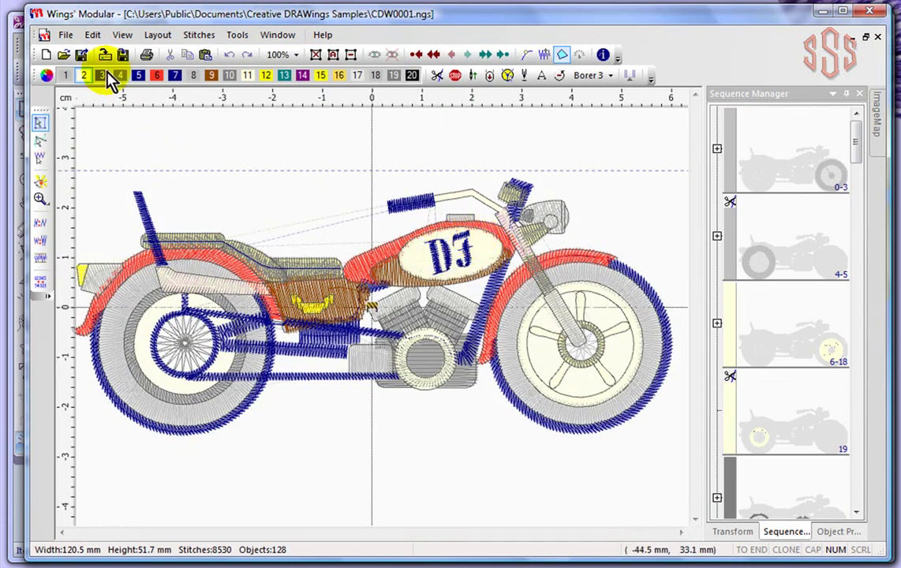
Close the motorcycle, Icon browser and sun windows, confirming only Untitled1 remains
left_click(64, 36)
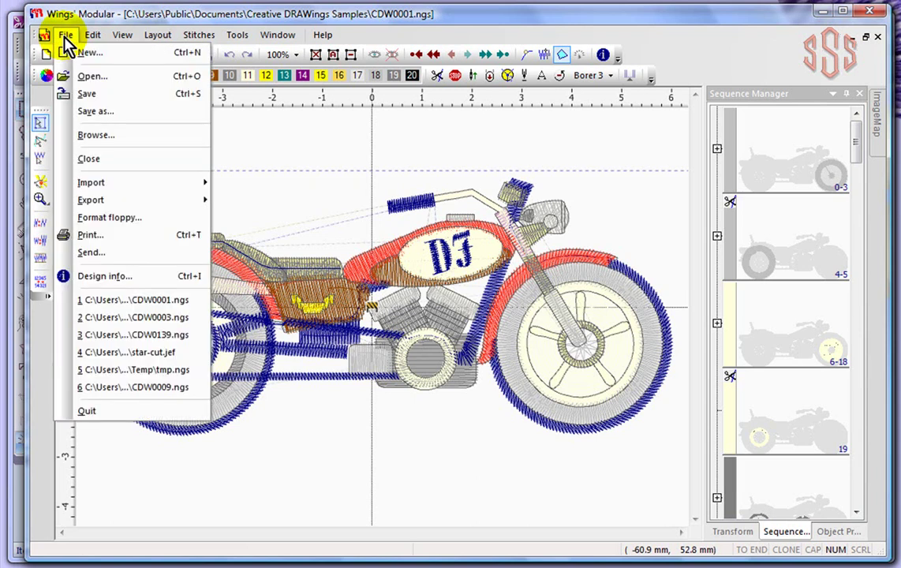
left_click(106, 162)
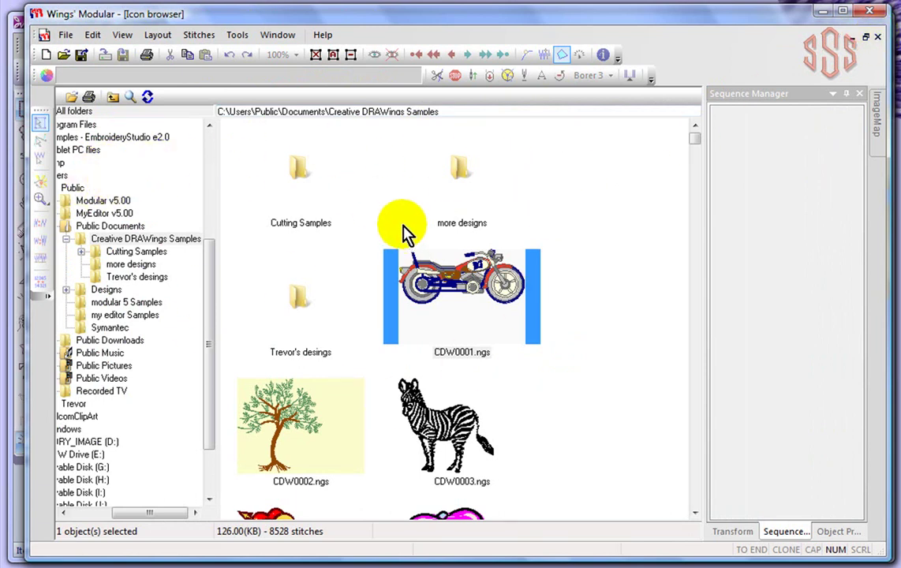
left_click(879, 37)
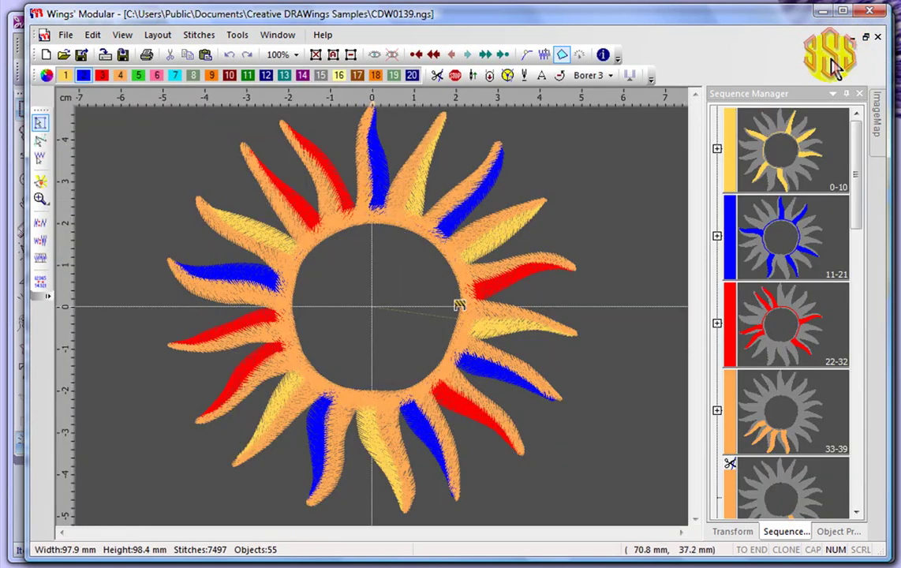
left_click(877, 37)
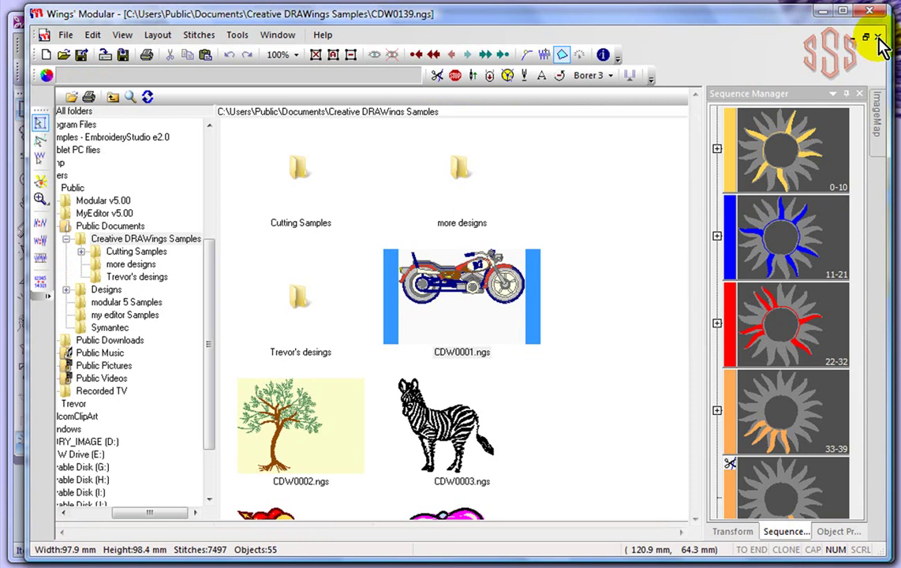
left_click(878, 38)
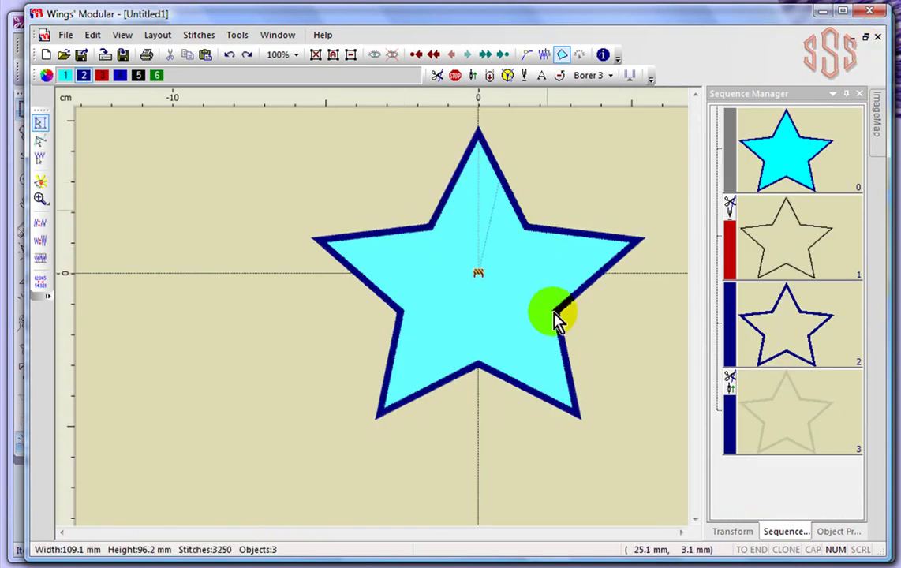
left_click(276, 35)
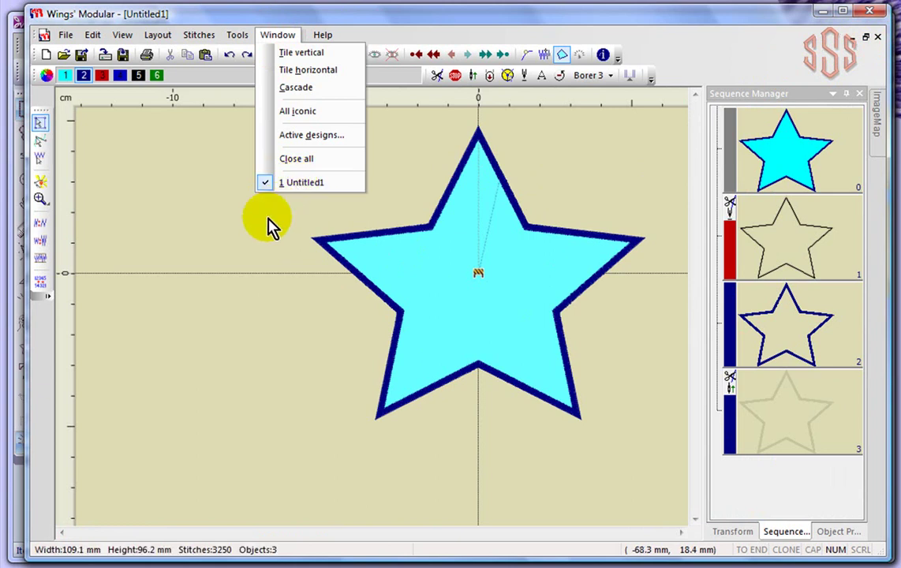
left_click(178, 224)
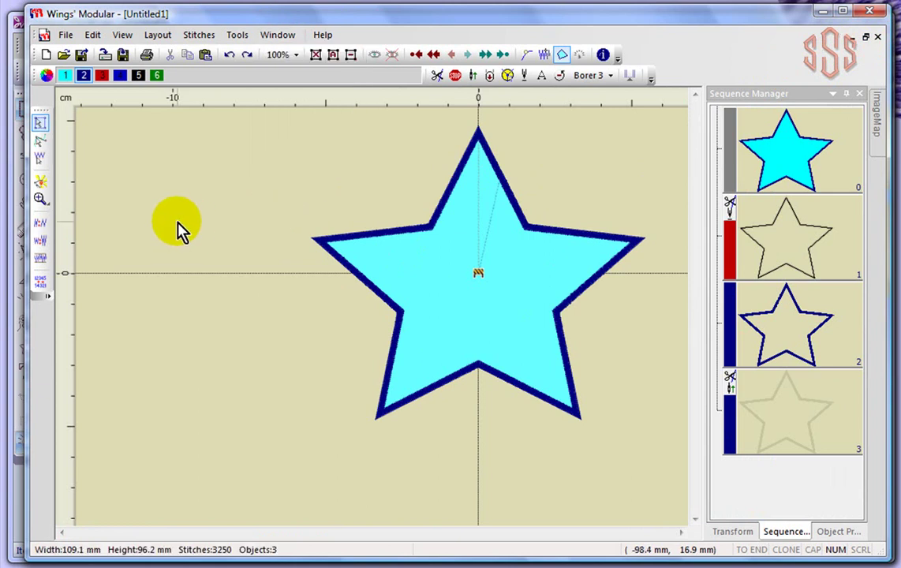
Show the File > Export submenu with Machine floppy, To image and Output to DXF
left_click(65, 35)
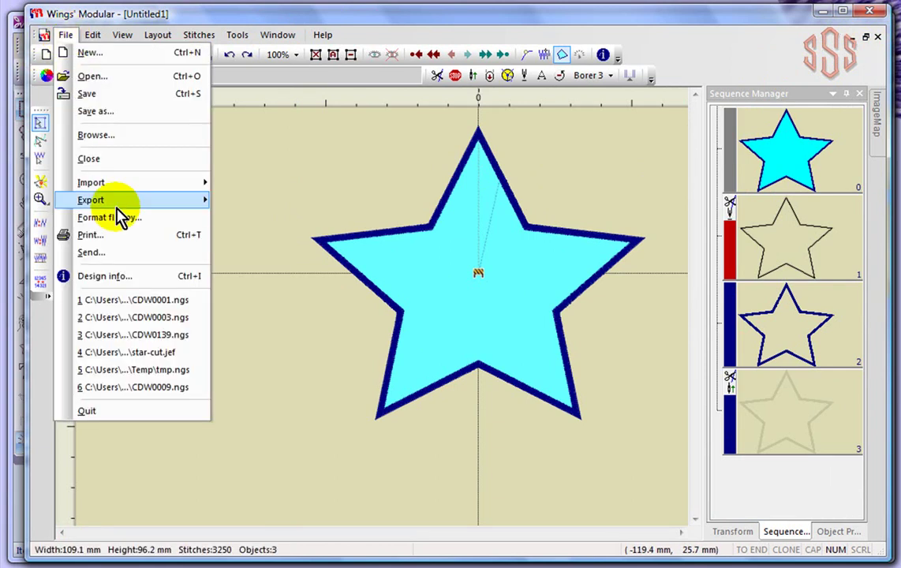
mouse_move(114, 201)
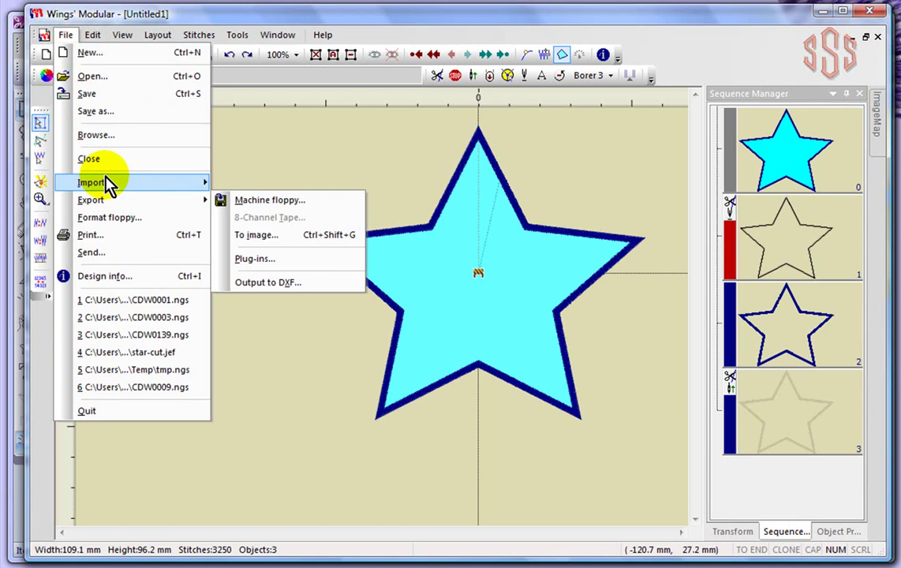
mouse_move(107, 183)
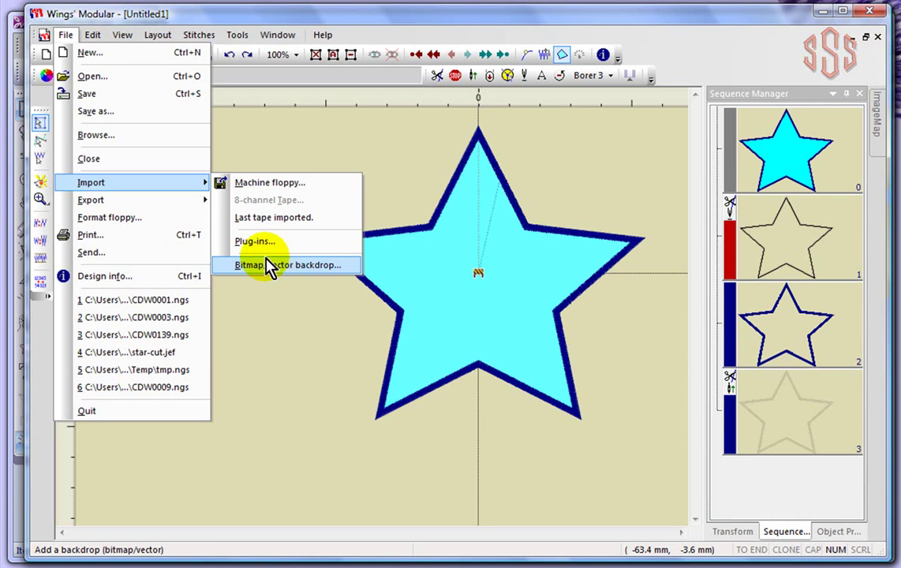
mouse_move(89, 202)
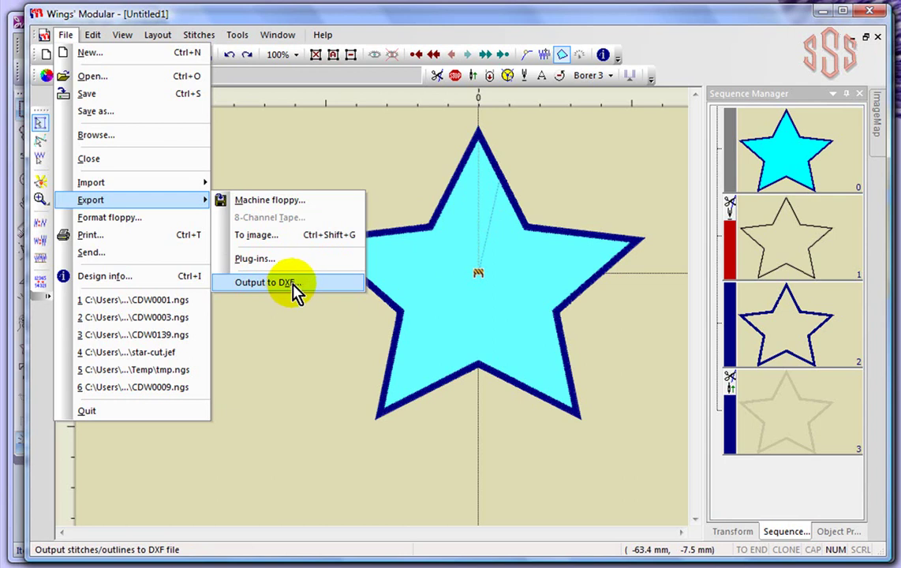
Export the star to the Desktop as JPEG Untitled1.jpg, keeping Include fabric checked
left_click(251, 237)
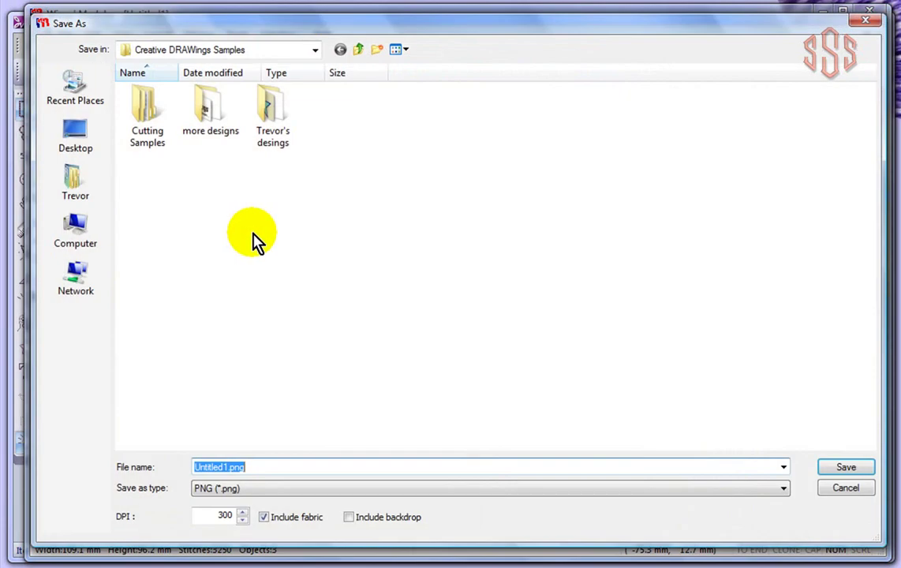
left_click(209, 51)
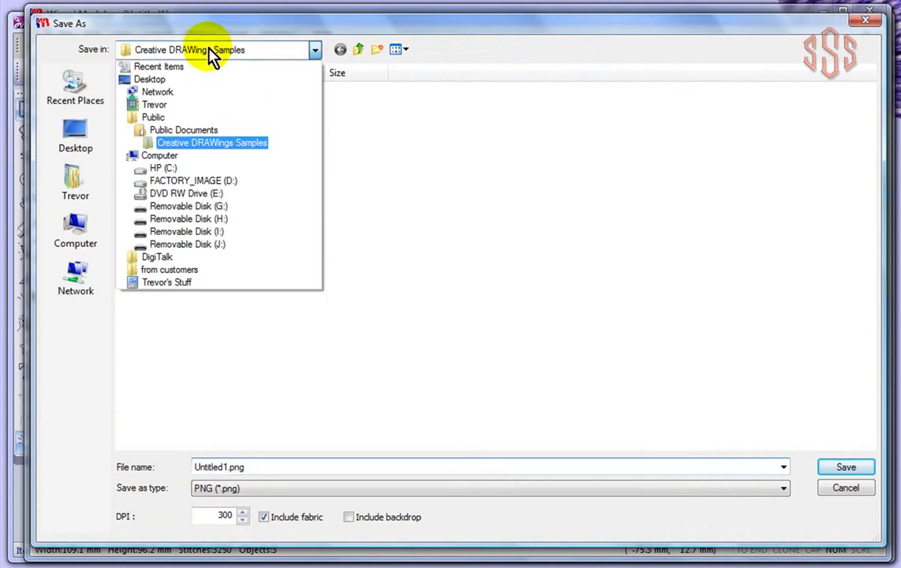
left_click(150, 80)
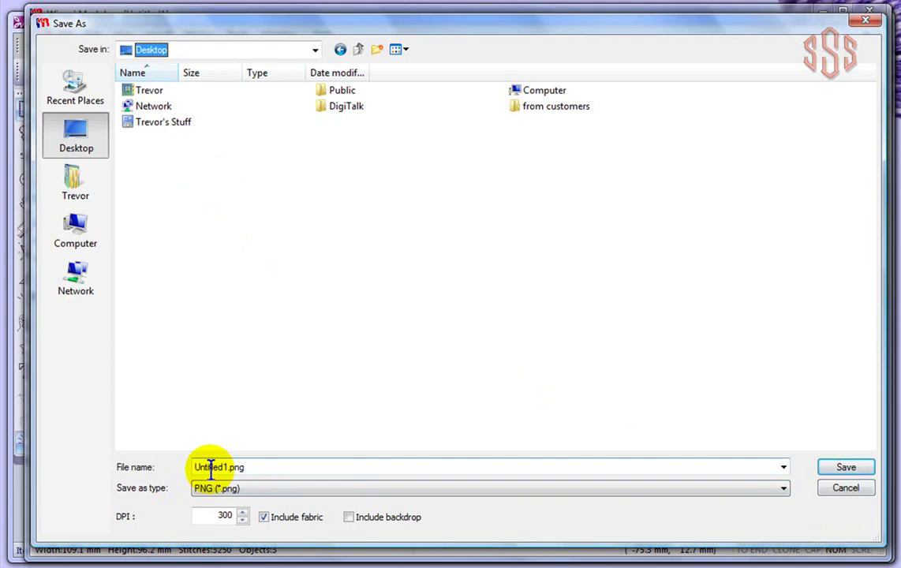
left_click(264, 487)
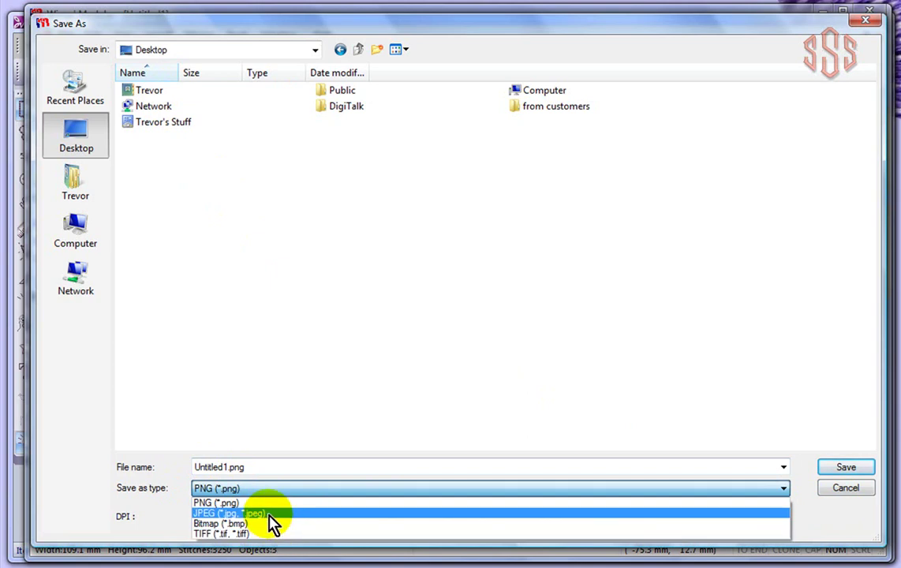
left_click(273, 515)
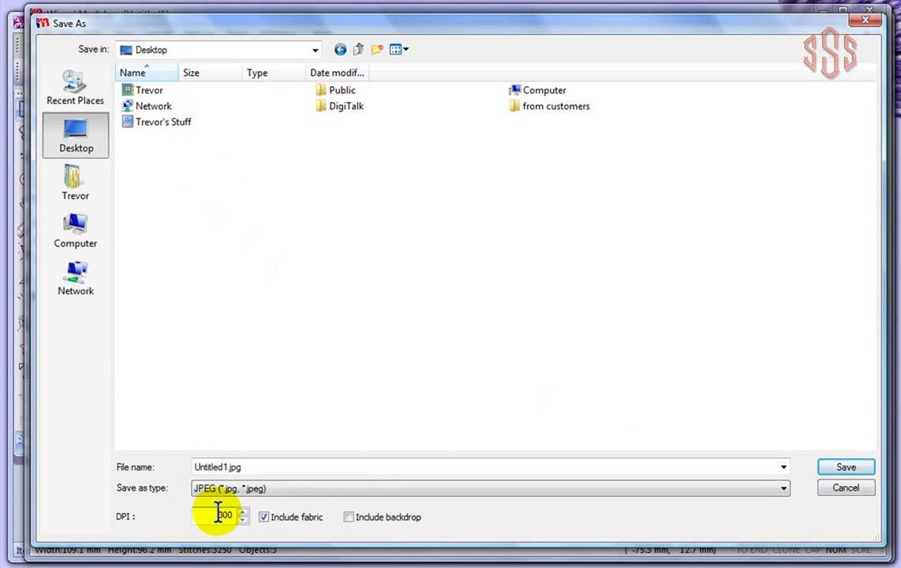
left_click(265, 519)
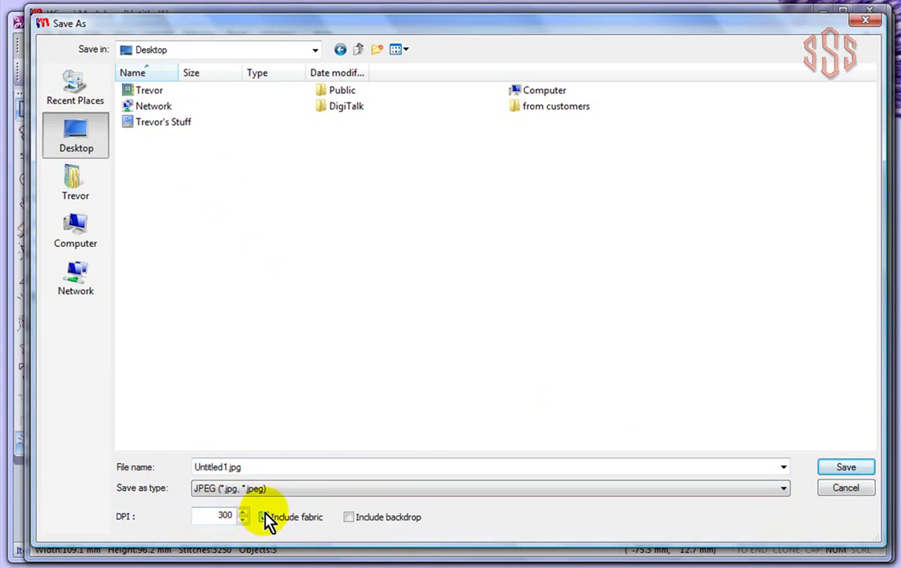
left_click(265, 519)
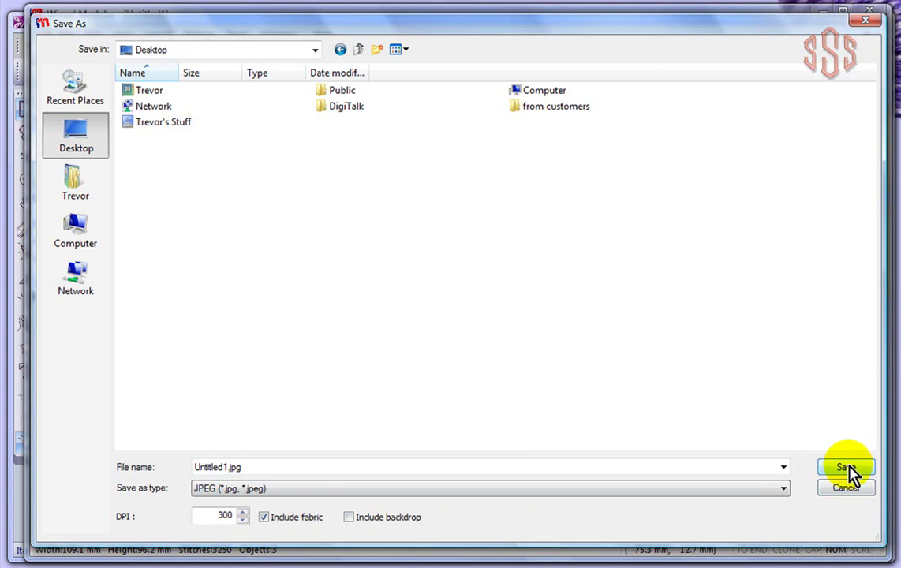
left_click(846, 467)
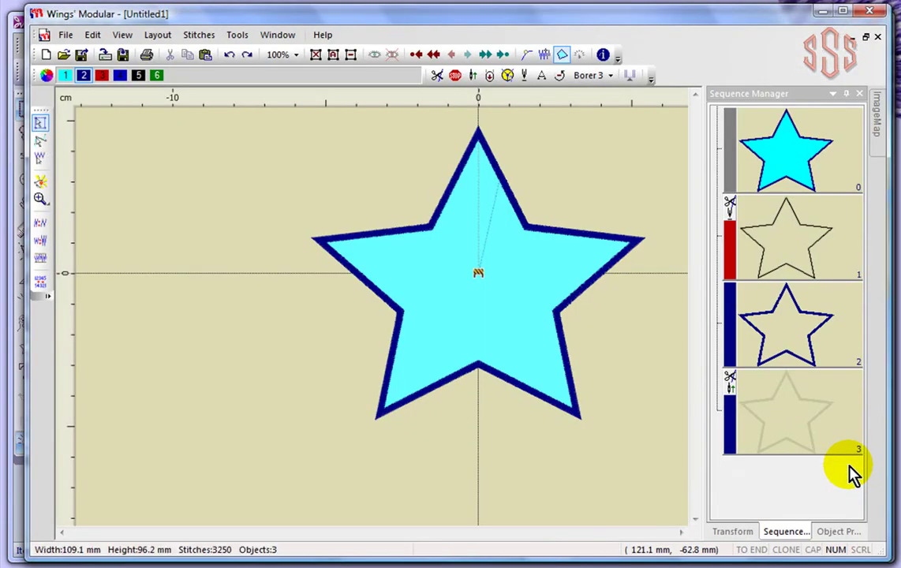
left_click(503, 306)
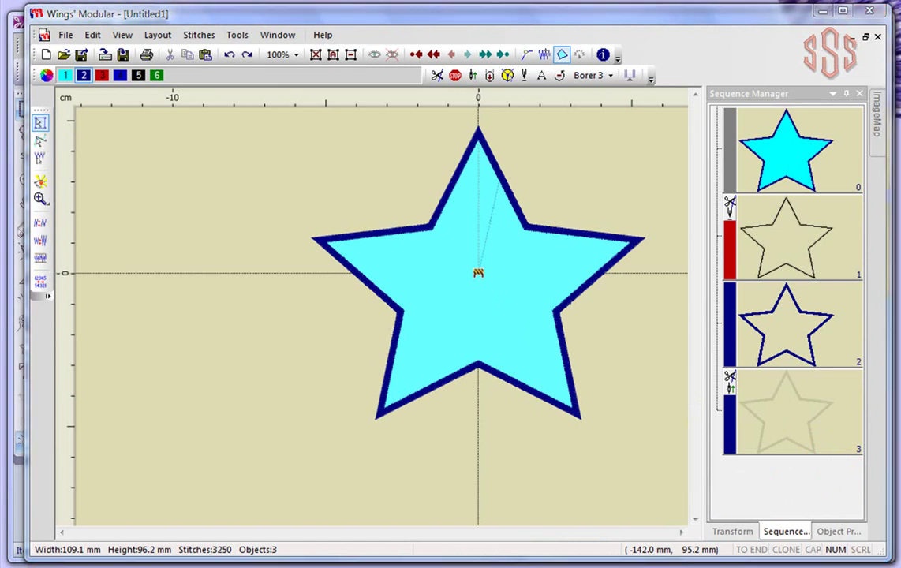
left_click_drag(221, 14, 334, 59)
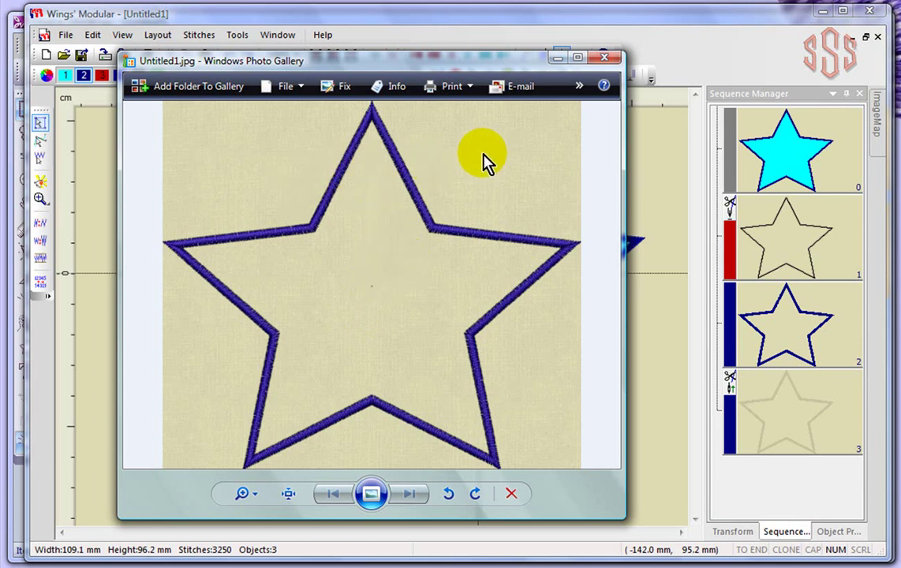
scroll(503, 185, "up", 5)
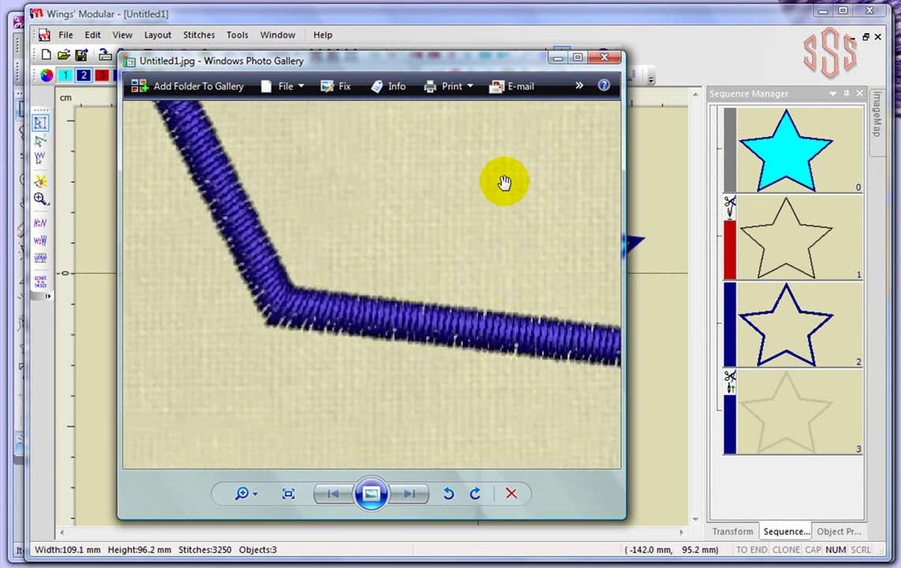
scroll(402, 197, "down", 3)
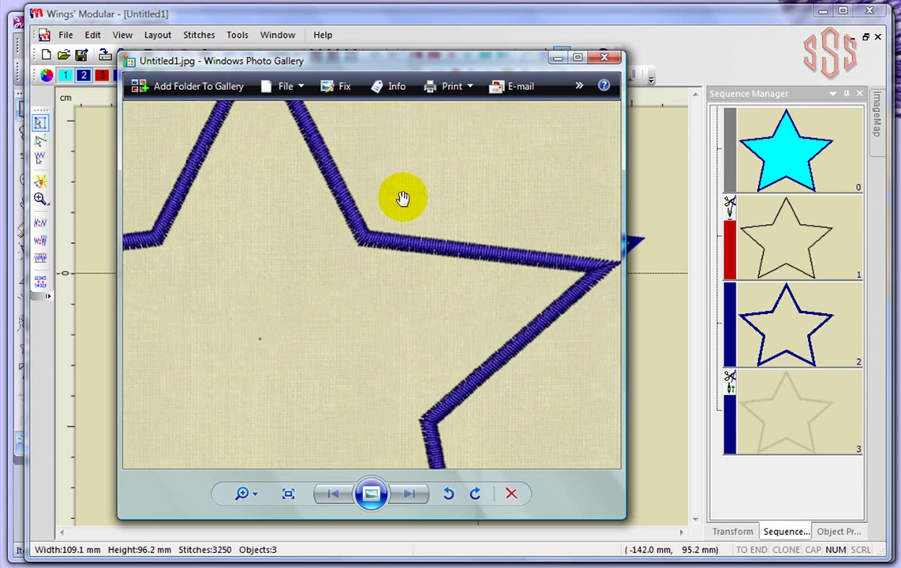
scroll(404, 201, "down", 2)
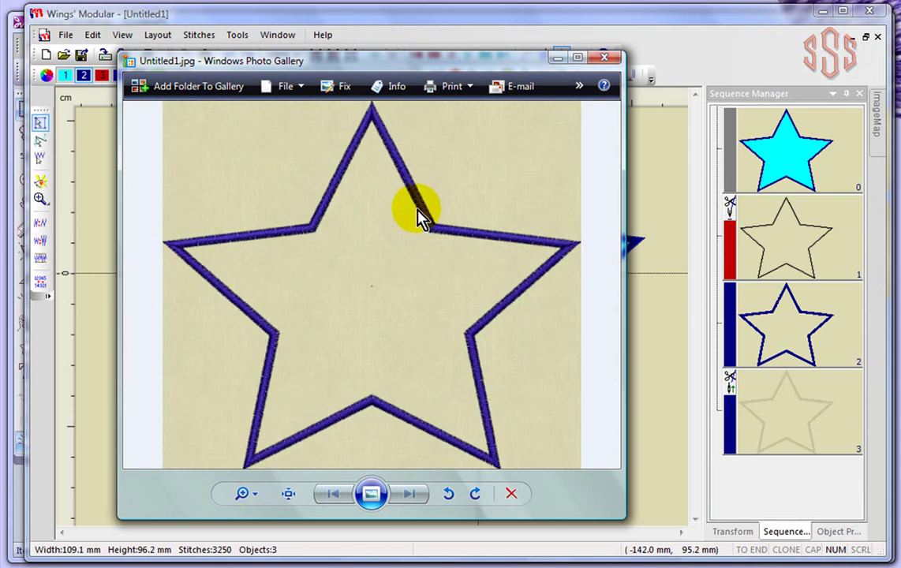
left_click(612, 60)
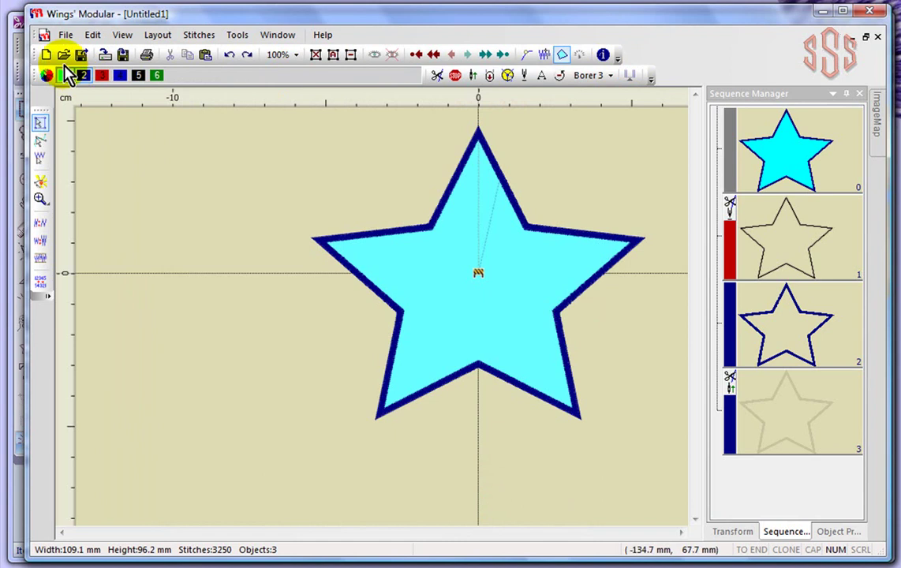
Scroll past CDW0014 in the Creative DRAWings Samples folder and open the butterfly CDW0144.ngs
left_click(63, 54)
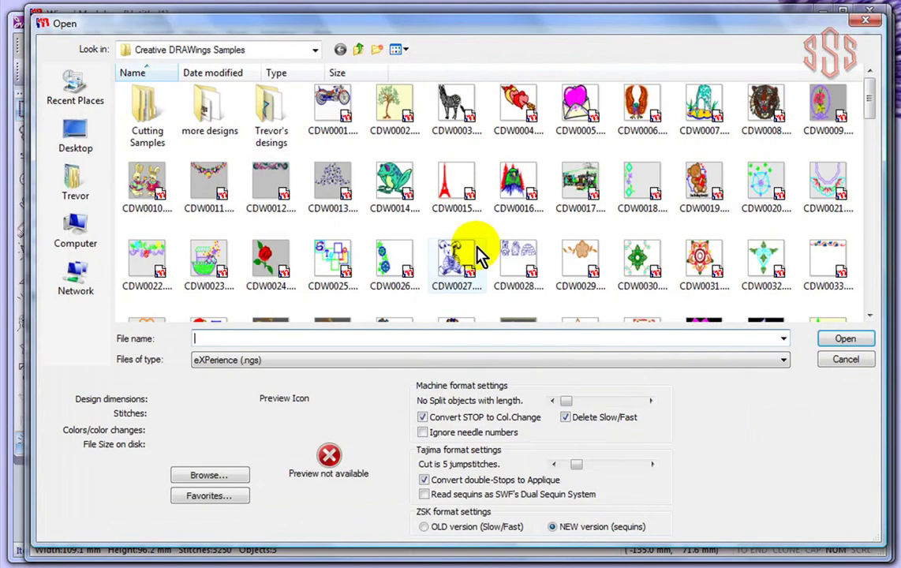
left_click(392, 187)
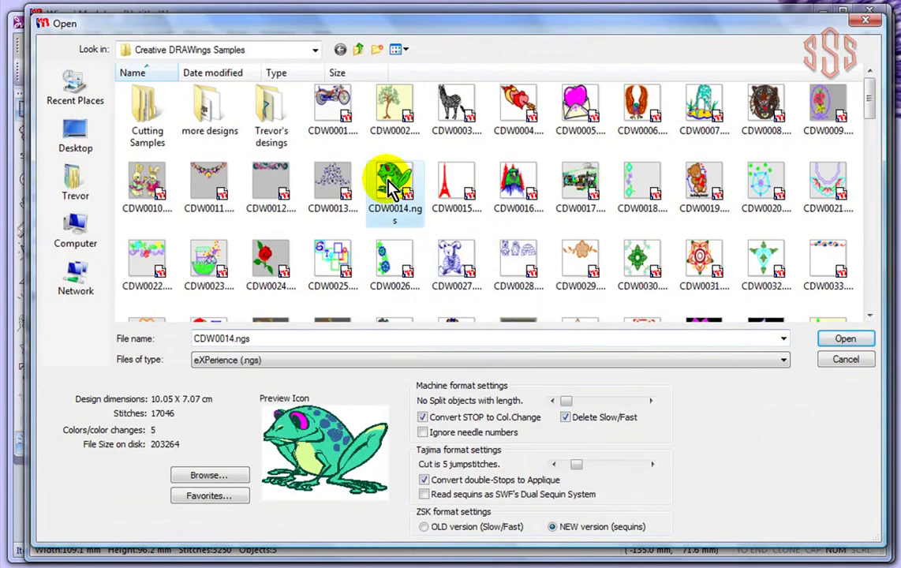
scroll(871, 274, "down", 5)
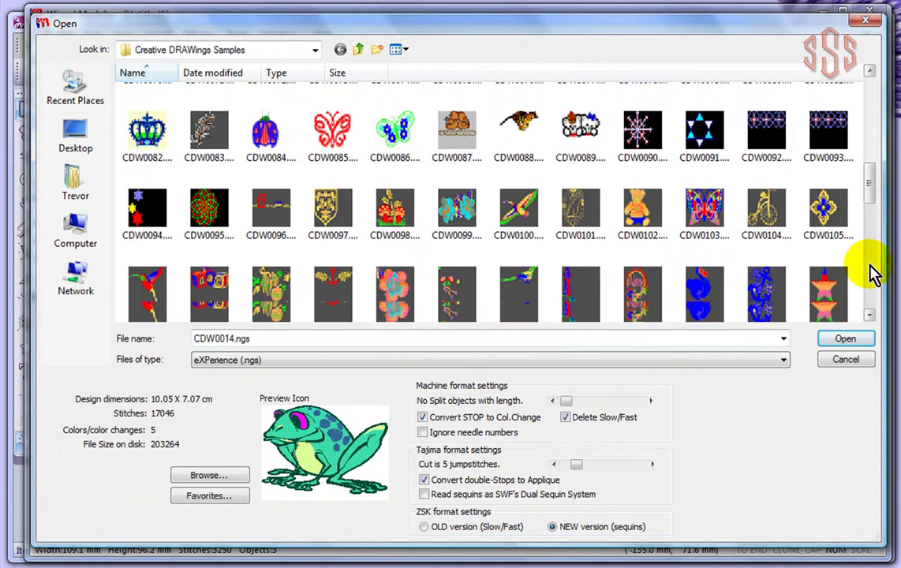
scroll(871, 273, "down", 3)
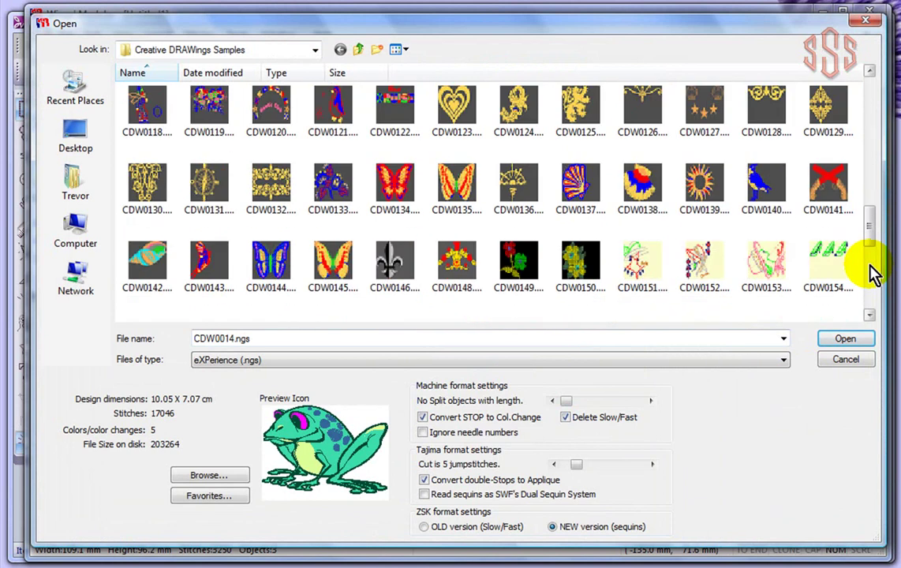
left_click(275, 261)
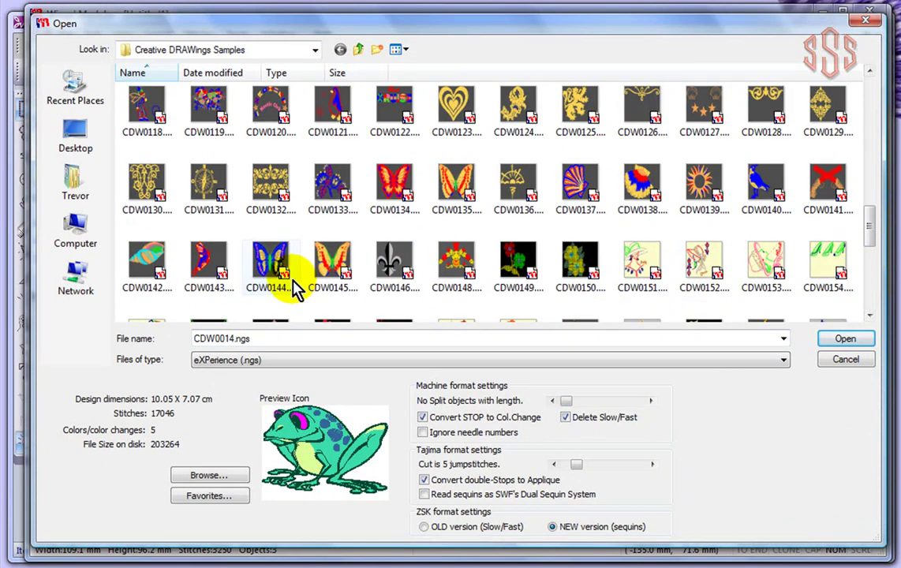
left_click(860, 343)
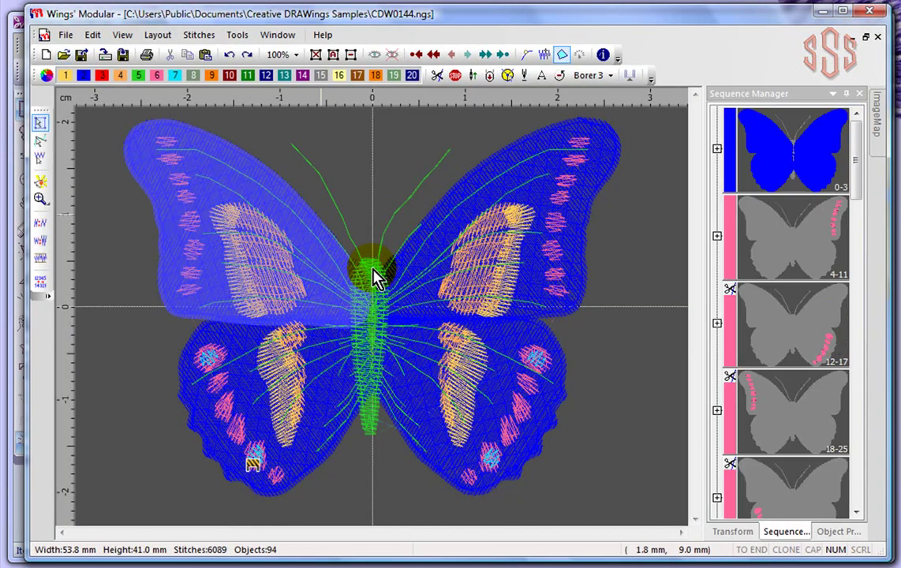
Export the butterfly via File > Export > To image as JPEG CDW0144.jpg on the Desktop
left_click(66, 39)
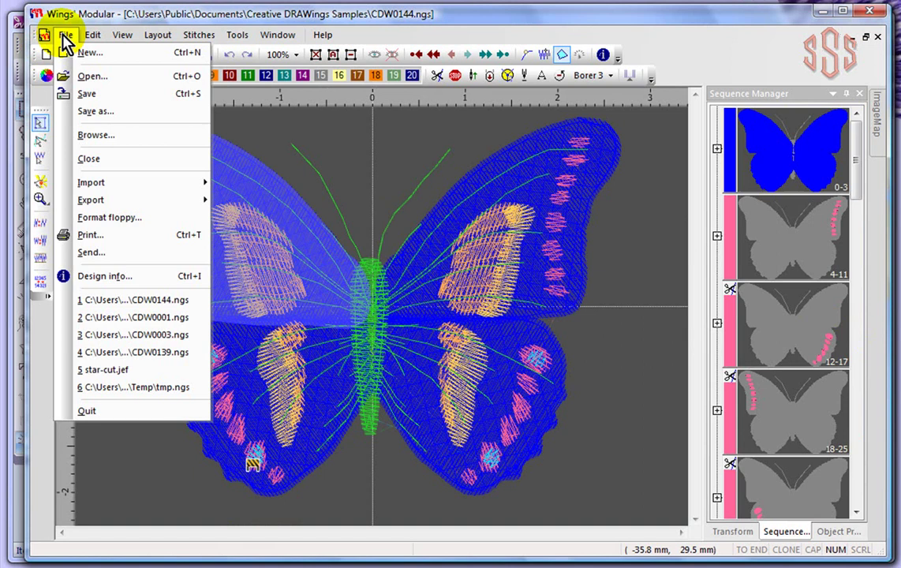
mouse_move(95, 203)
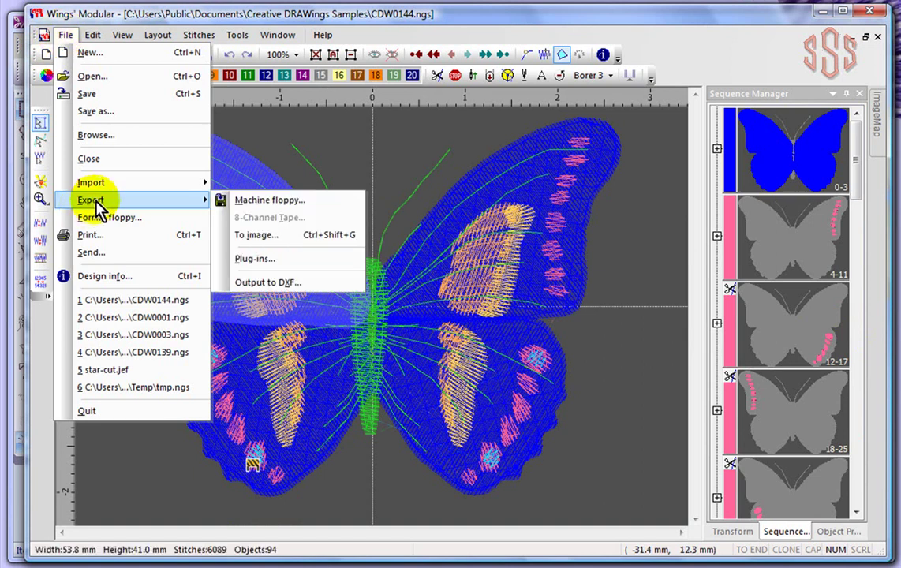
left_click(283, 237)
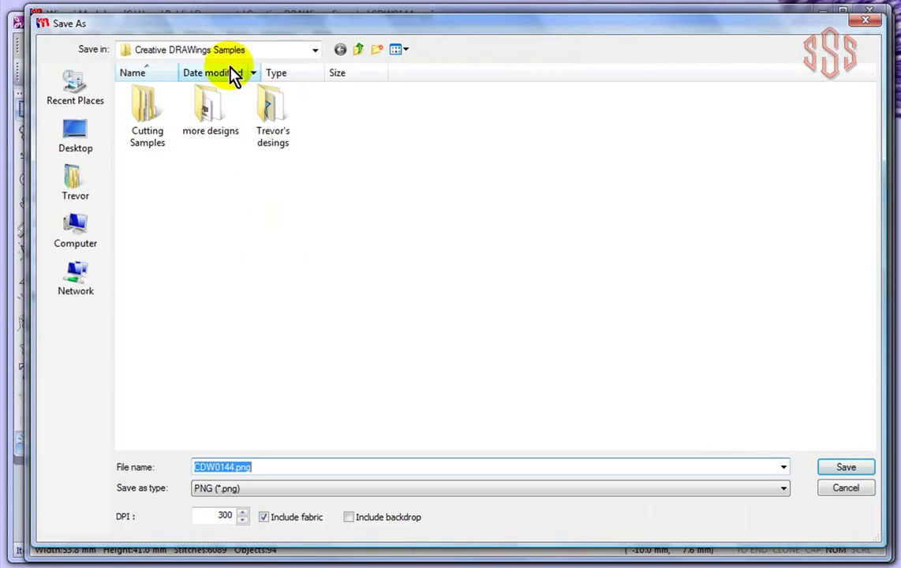
left_click(219, 51)
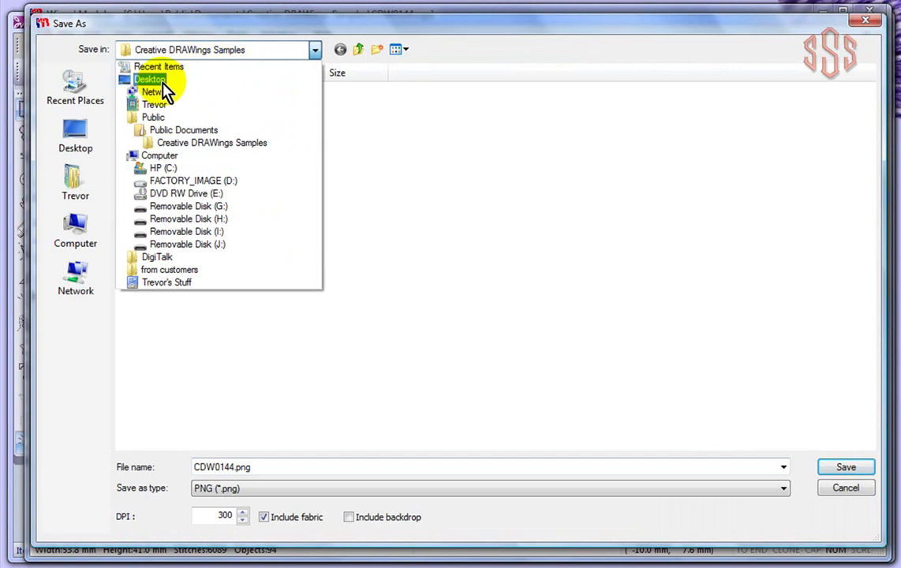
left_click(152, 80)
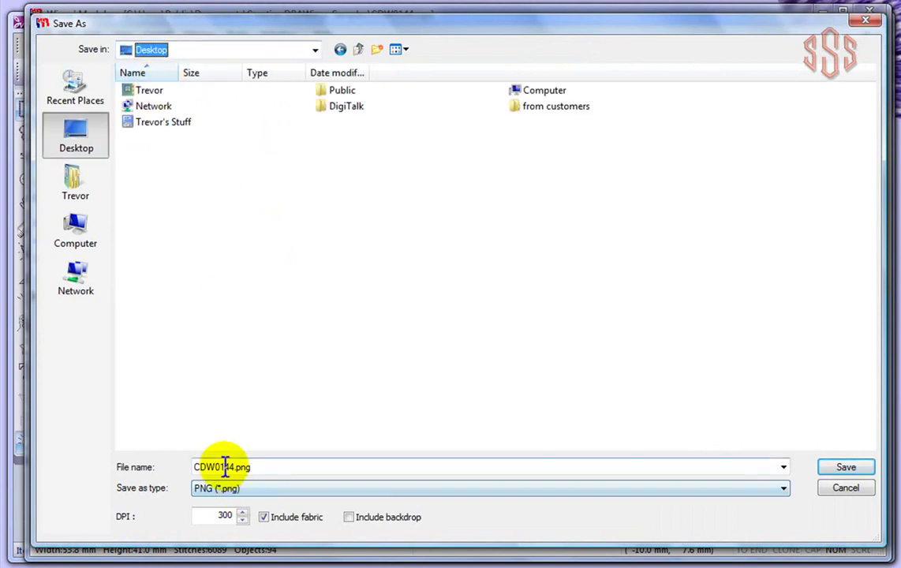
left_click(265, 489)
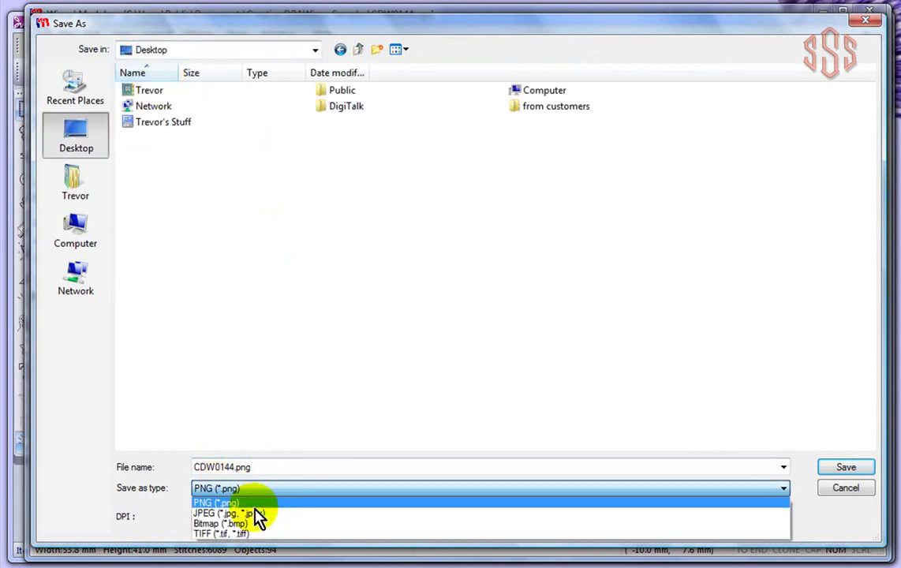
left_click(257, 518)
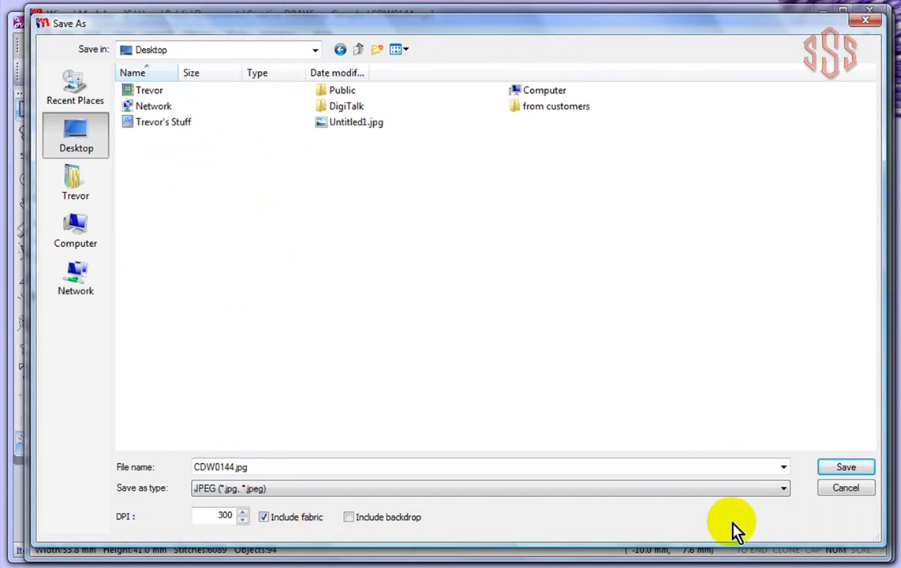
left_click(850, 466)
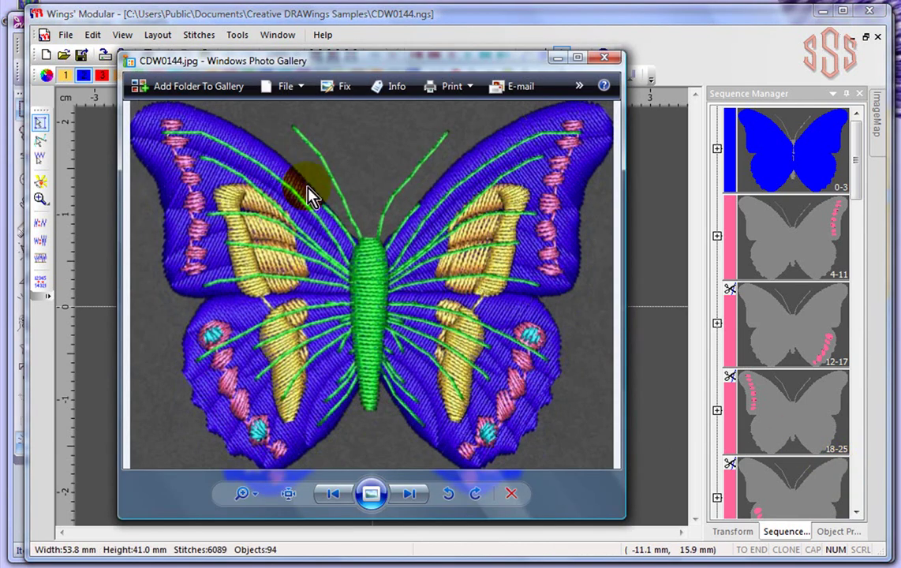
left_click(535, 161)
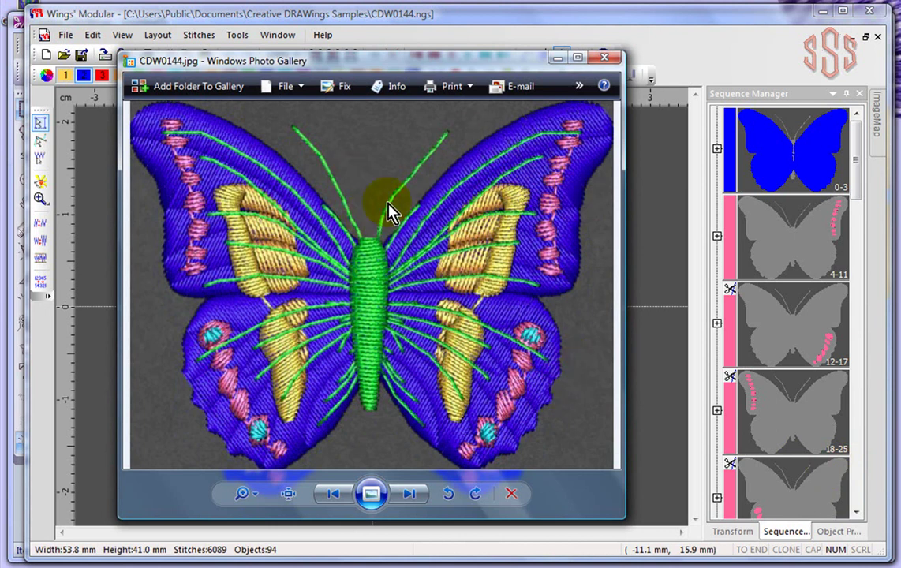
left_click(603, 59)
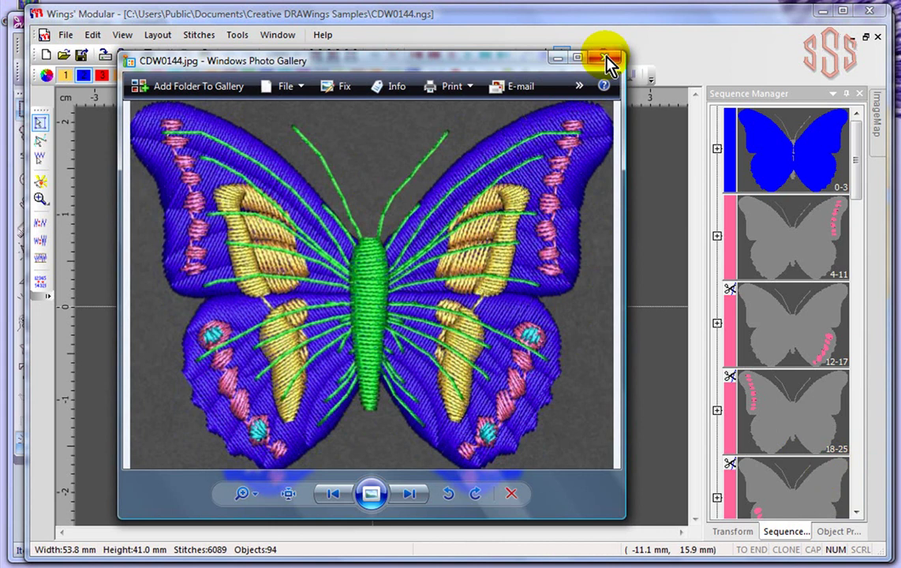
left_click(605, 60)
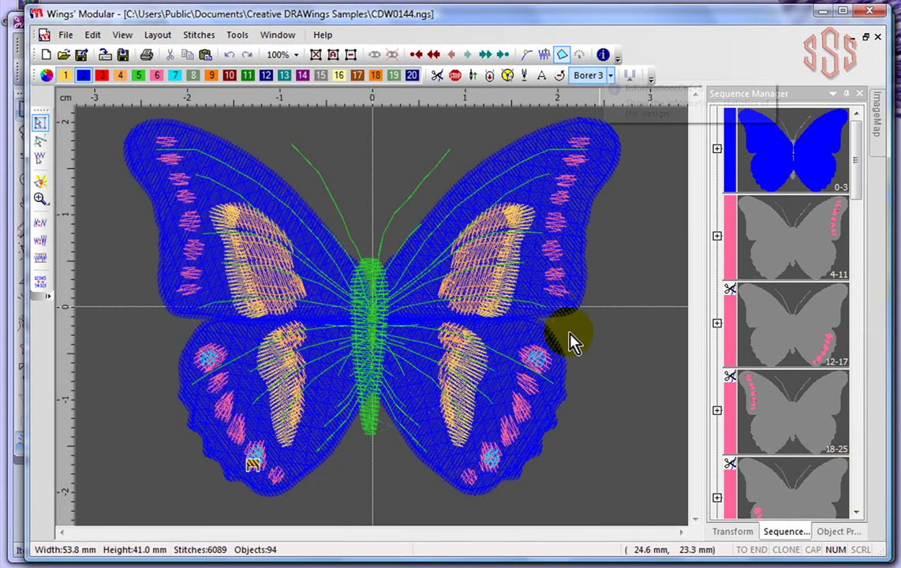